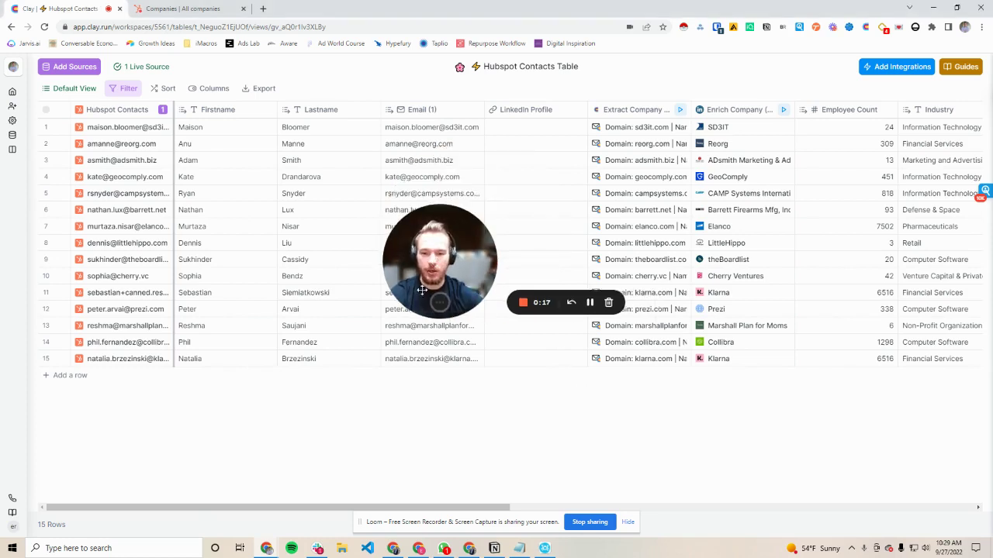
{"action": "left_click_drag", "start_coordinate": [519, 274], "coordinate": [13, 541]}
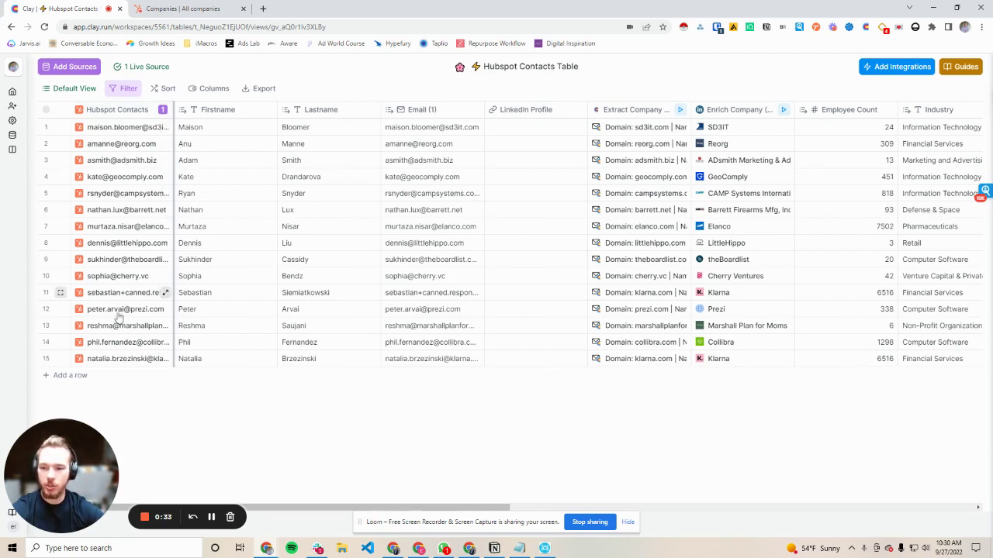
- Check the Hubspot Contacts column's source settings and the cell details of the first contact row
{"action": "left_click", "coordinate": [124, 110]}
{"action": "mouse_move", "coordinate": [117, 149]}
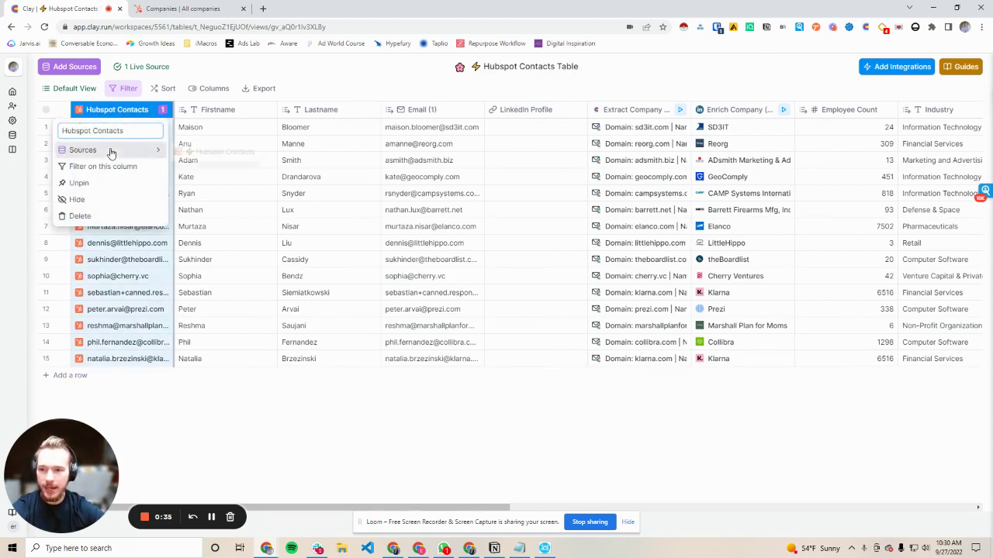
{"action": "left_click", "coordinate": [200, 152]}
{"action": "left_click", "coordinate": [774, 134]}
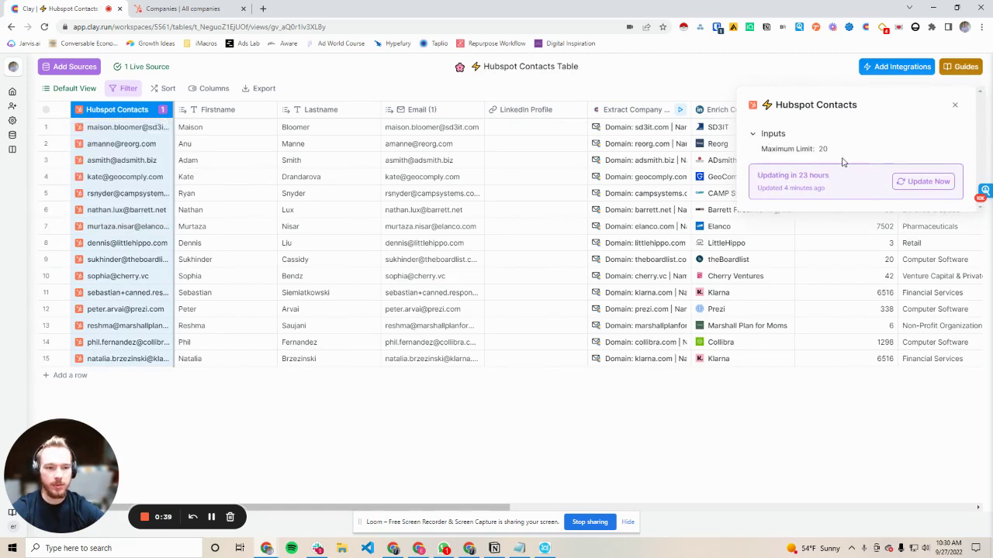
{"action": "left_click", "coordinate": [955, 108]}
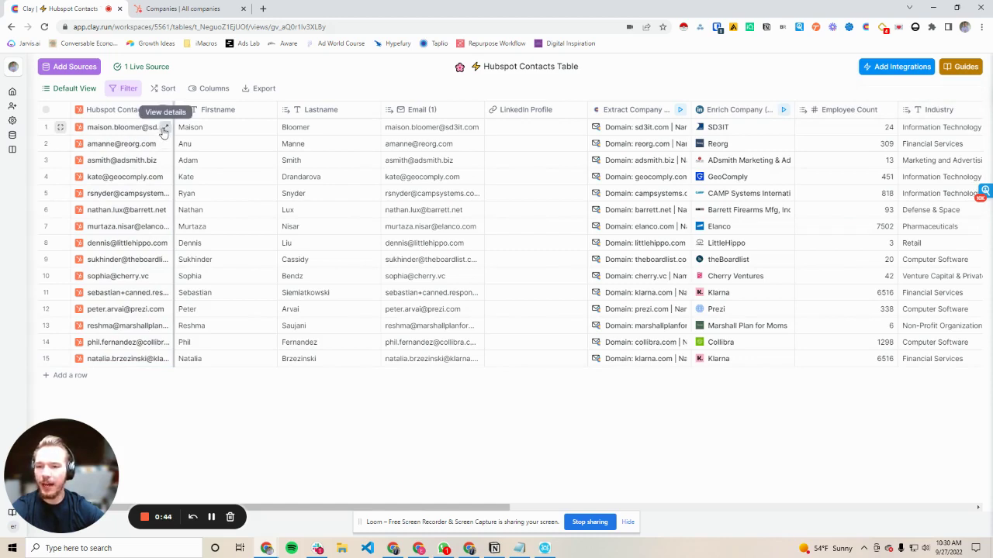
{"action": "left_click", "coordinate": [164, 128]}
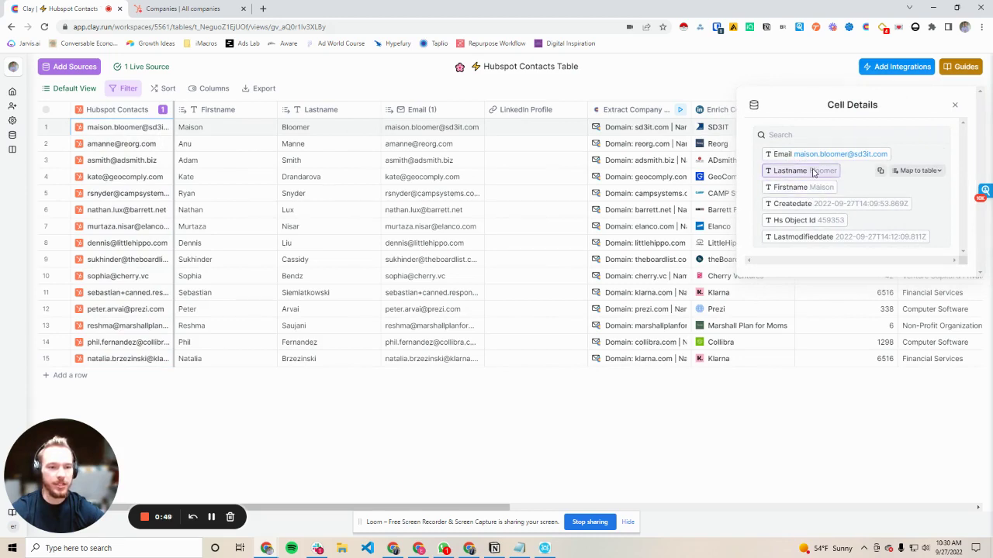
{"action": "left_click", "coordinate": [955, 105]}
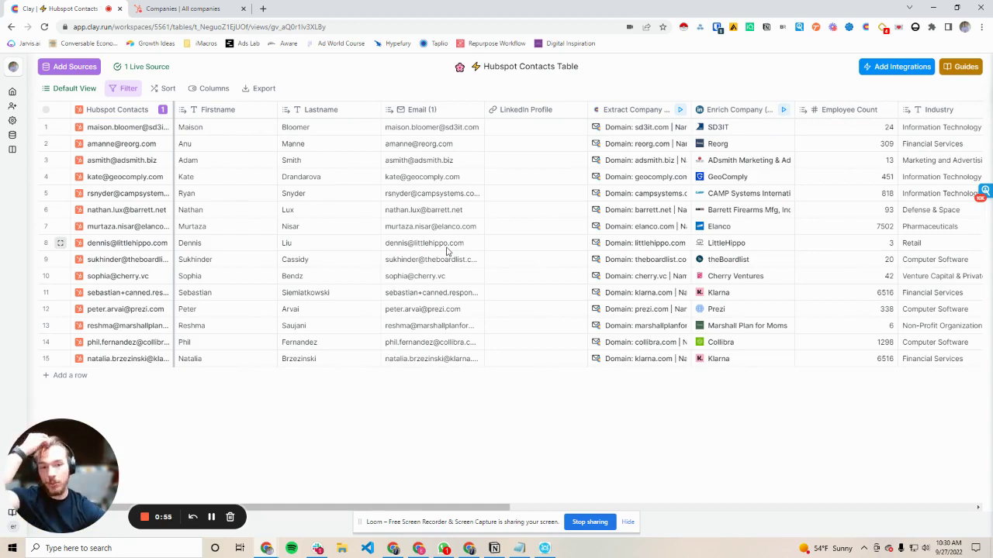
- Review the Enrich Company column's integration settings, including which column feeds its company domain input
{"action": "scroll", "coordinate": [447, 247], "scroll_direction": "right", "scroll_amount": 5}
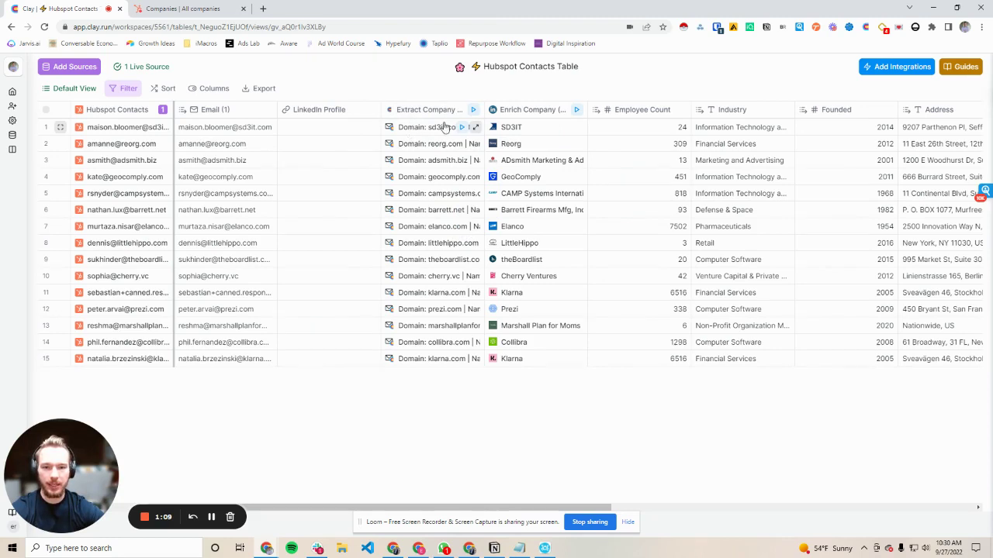
{"action": "left_click", "coordinate": [529, 117]}
{"action": "left_click", "coordinate": [643, 150]}
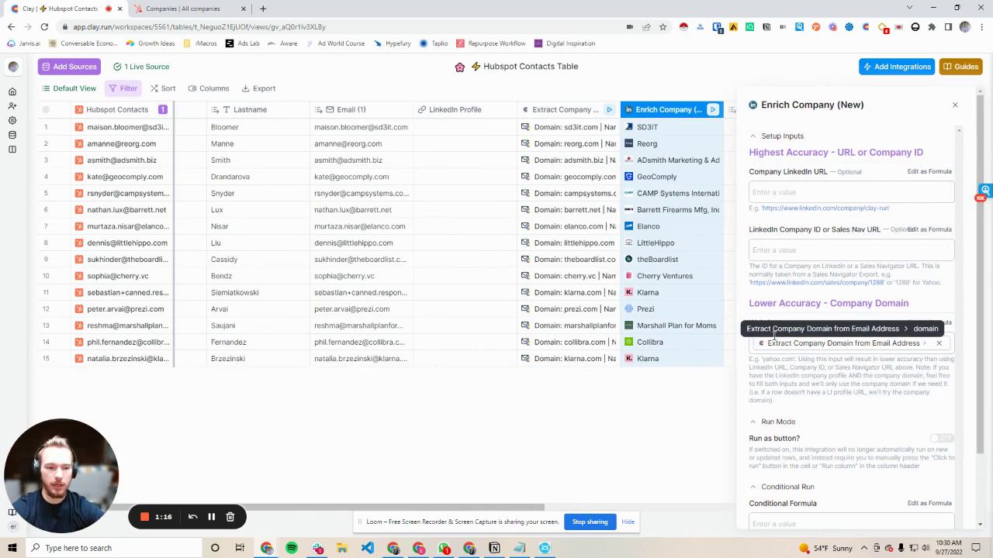
{"action": "left_click", "coordinate": [955, 105]}
- Look through the enriched company data in the cell details of the first row, SD3IT
{"action": "scroll", "coordinate": [584, 170], "scroll_direction": "right", "scroll_amount": 3}
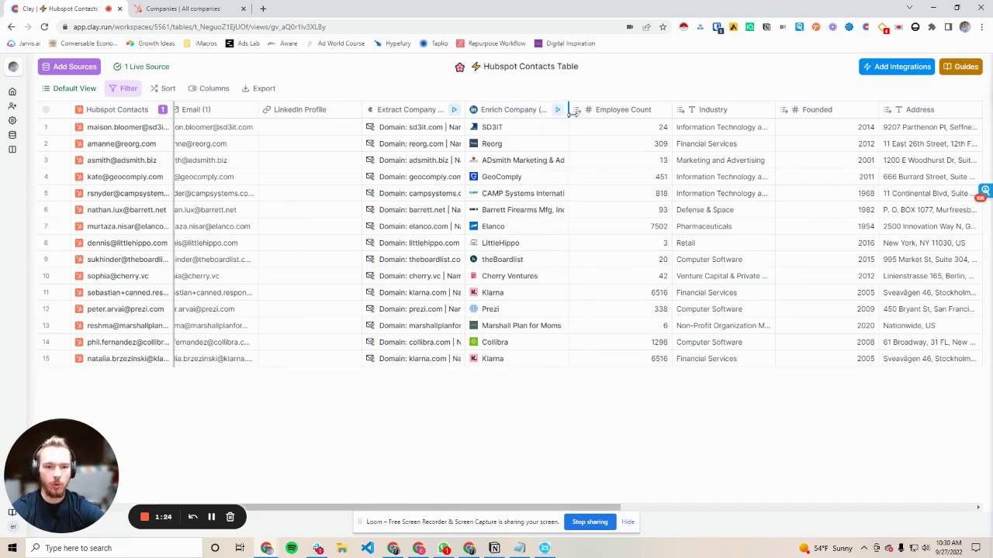
{"action": "scroll", "coordinate": [572, 124], "scroll_direction": "right", "scroll_amount": 2}
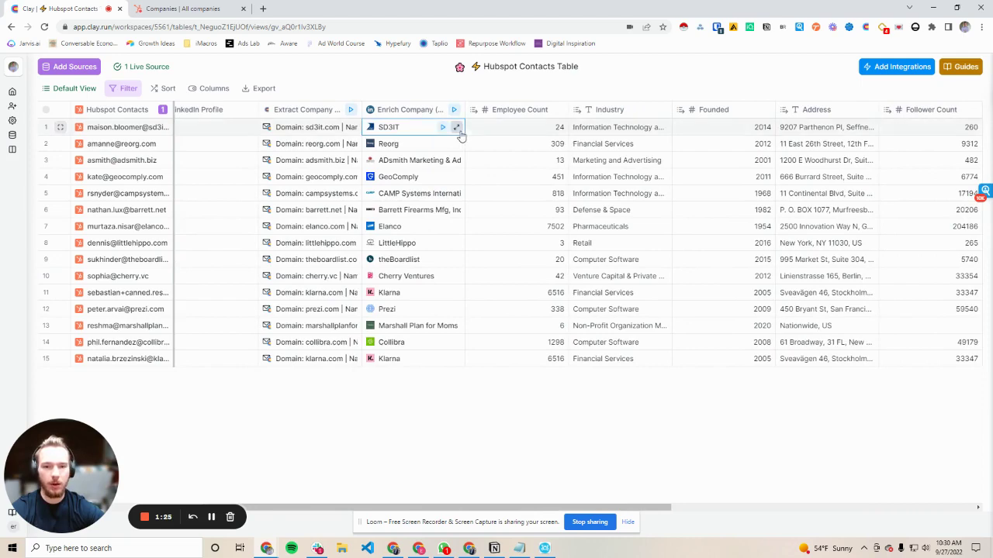
{"action": "left_click", "coordinate": [457, 127]}
{"action": "scroll", "coordinate": [853, 349], "scroll_direction": "down", "scroll_amount": 10}
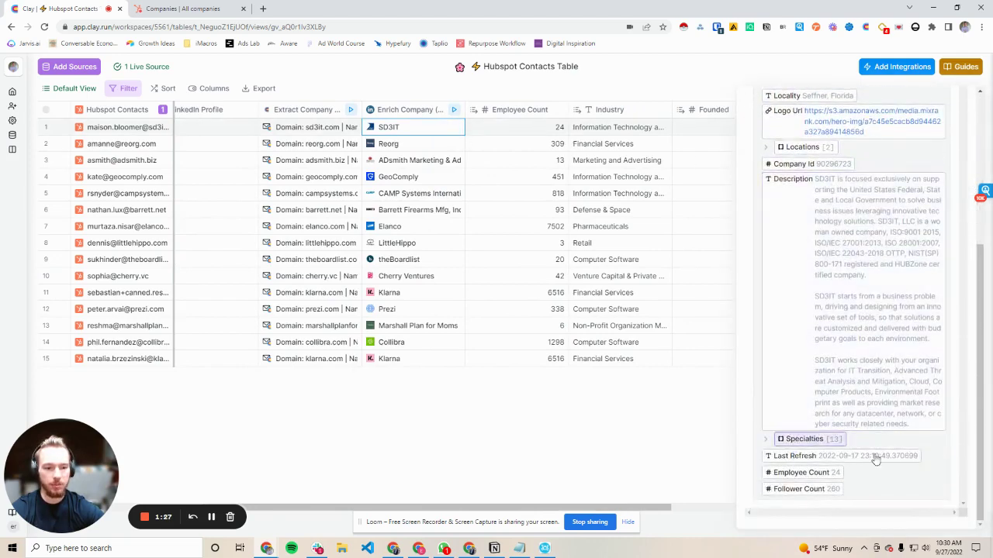
{"action": "scroll", "coordinate": [875, 466], "scroll_direction": "up", "scroll_amount": 5}
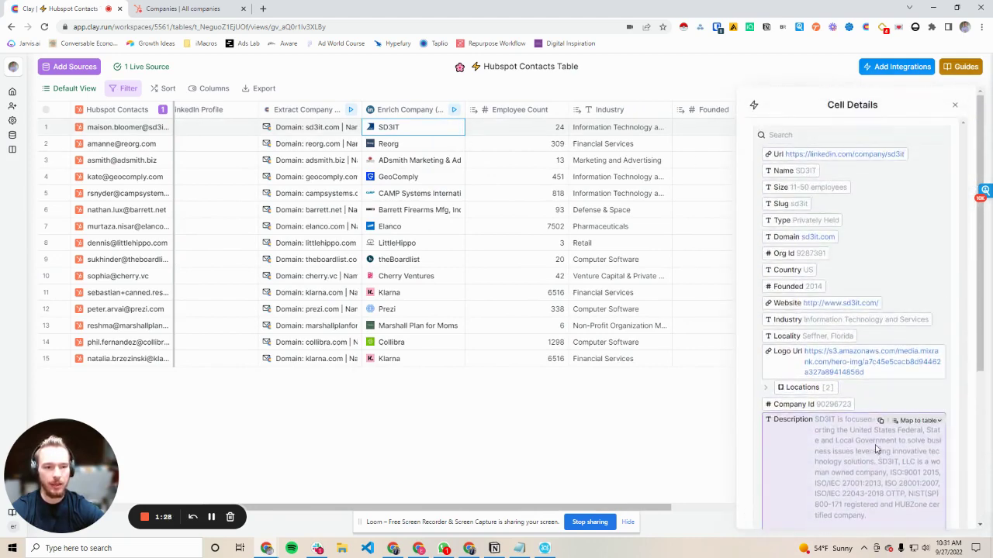
{"action": "left_click", "coordinate": [956, 107]}
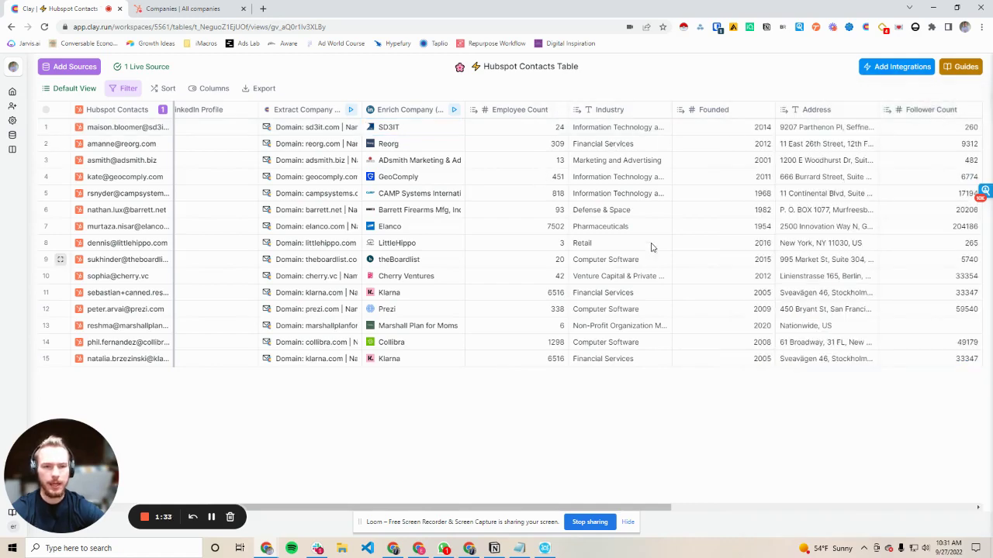
- Open the Create or Update Company column's settings and examine its HubSpot account and company domain input
{"action": "scroll", "coordinate": [733, 175], "scroll_direction": "right", "scroll_amount": 5}
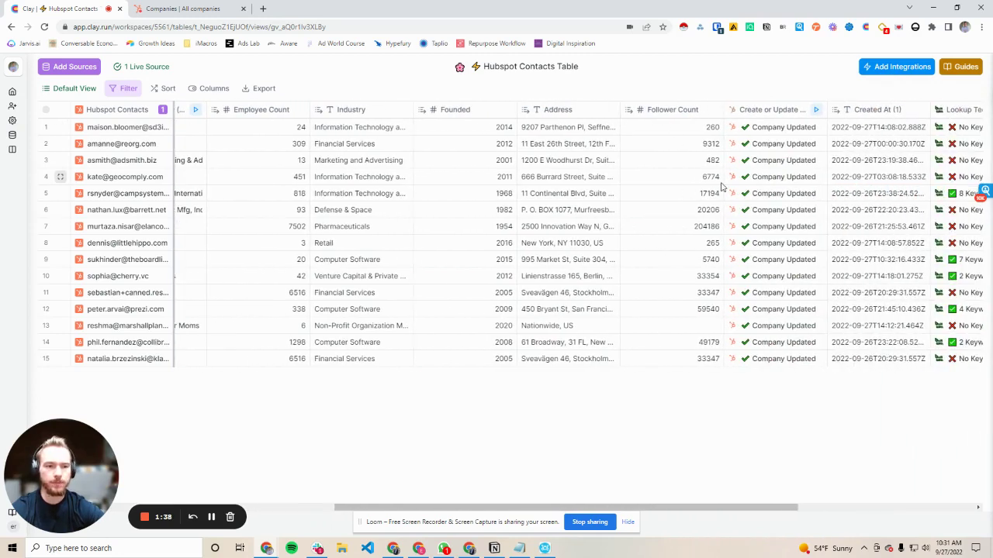
{"action": "scroll", "coordinate": [721, 186], "scroll_direction": "right", "scroll_amount": 5}
{"action": "scroll", "coordinate": [395, 160], "scroll_direction": "left", "scroll_amount": 5}
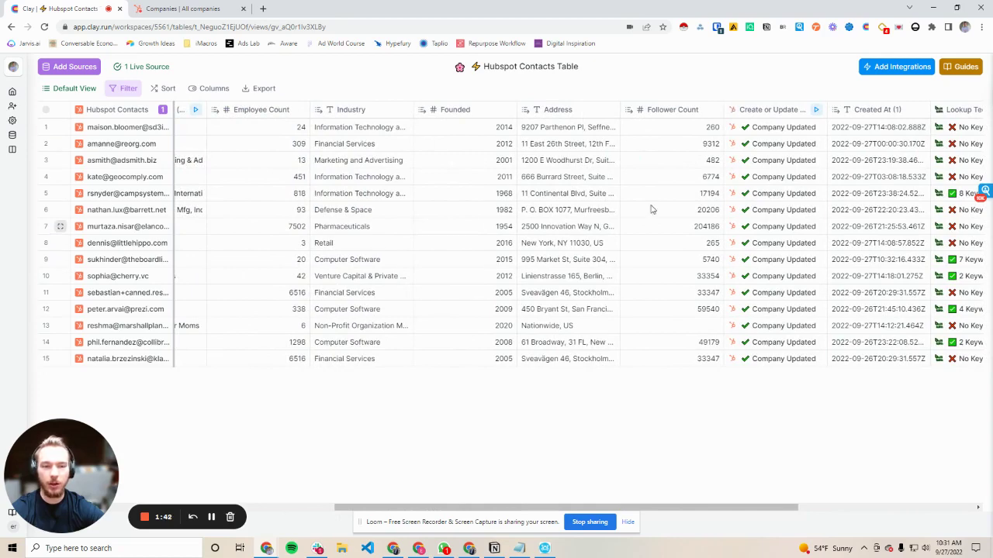
{"action": "left_click", "coordinate": [776, 110]}
{"action": "left_click", "coordinate": [651, 149]}
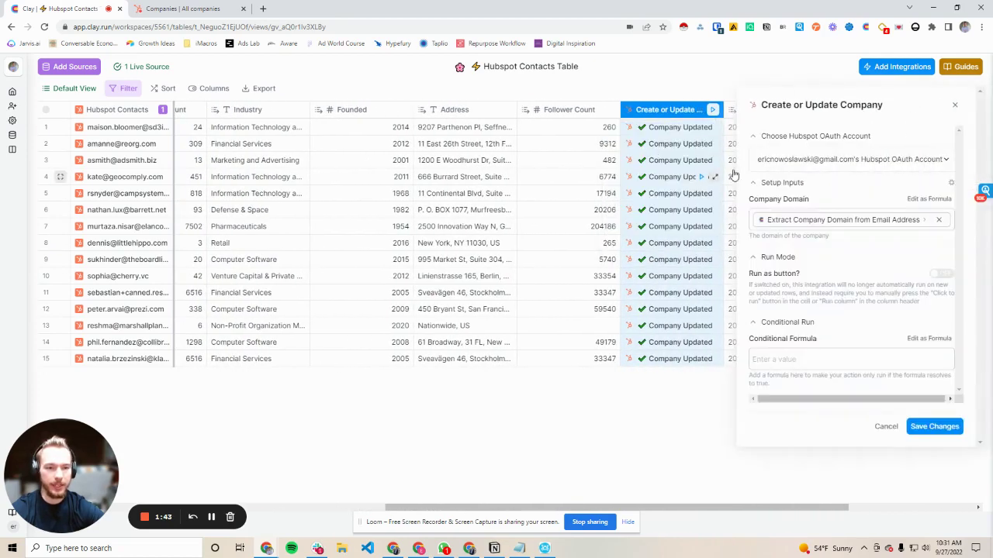
{"action": "scroll", "coordinate": [806, 357], "scroll_direction": "down", "scroll_amount": 2}
{"action": "scroll", "coordinate": [805, 357], "scroll_direction": "down", "scroll_amount": 3}
{"action": "scroll", "coordinate": [805, 357], "scroll_direction": "up", "scroll_amount": 5}
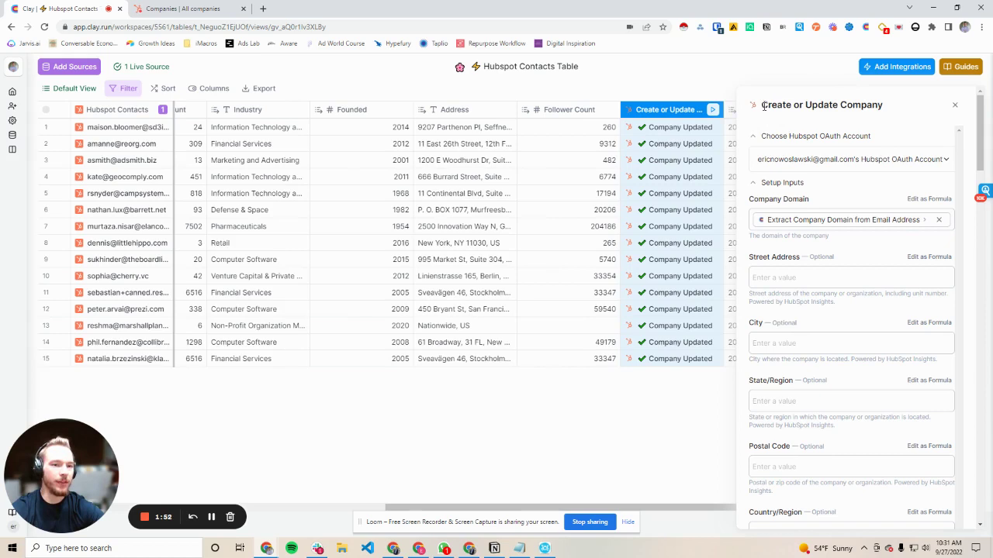
{"action": "left_click_drag", "start_coordinate": [764, 106], "coordinate": [891, 109]}
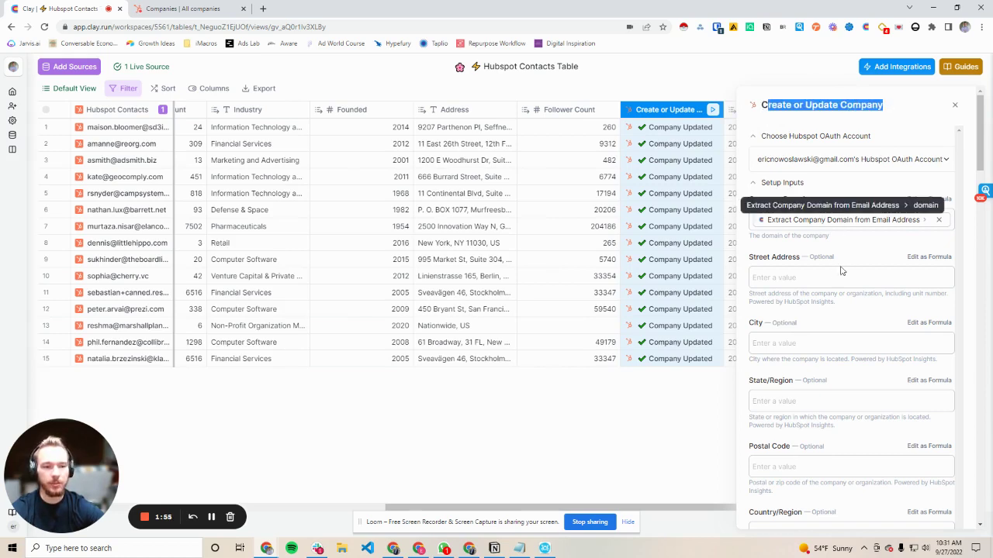
- Examine the optional field mappings for Create or Update Company, such as Number of Employees, Website URL and Company name, and close the settings
{"action": "scroll", "coordinate": [806, 277], "scroll_direction": "down", "scroll_amount": 3}
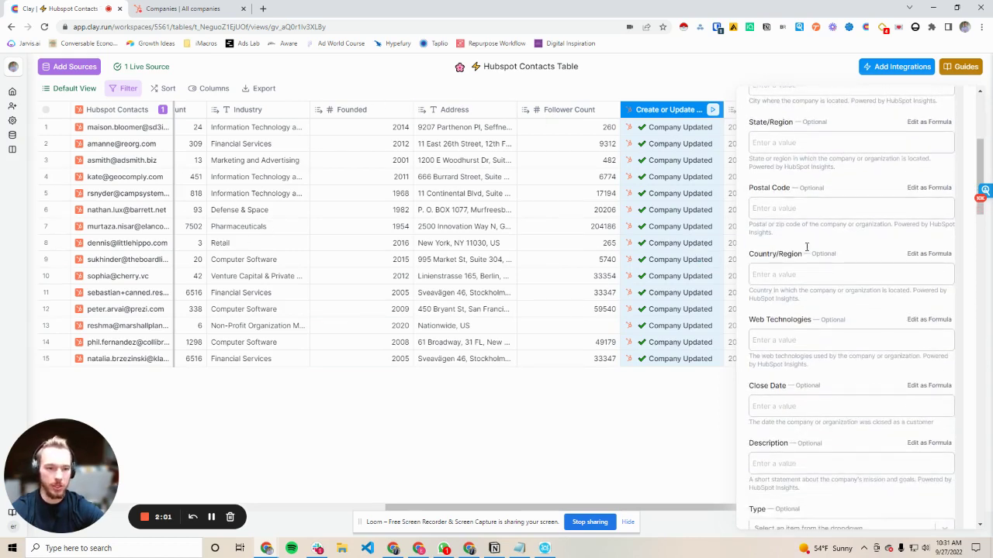
{"action": "scroll", "coordinate": [803, 286], "scroll_direction": "down", "scroll_amount": 5}
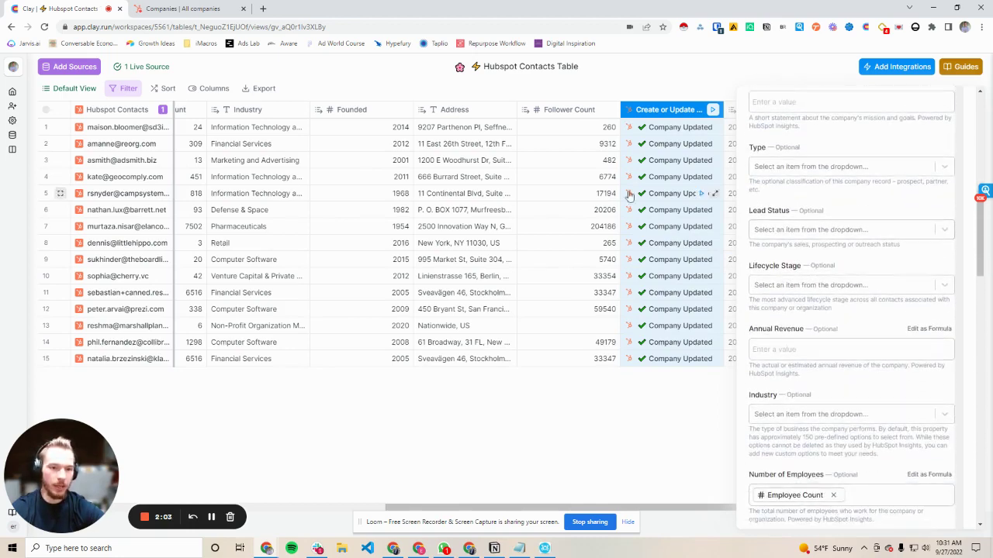
{"action": "scroll", "coordinate": [261, 167], "scroll_direction": "left", "scroll_amount": 3}
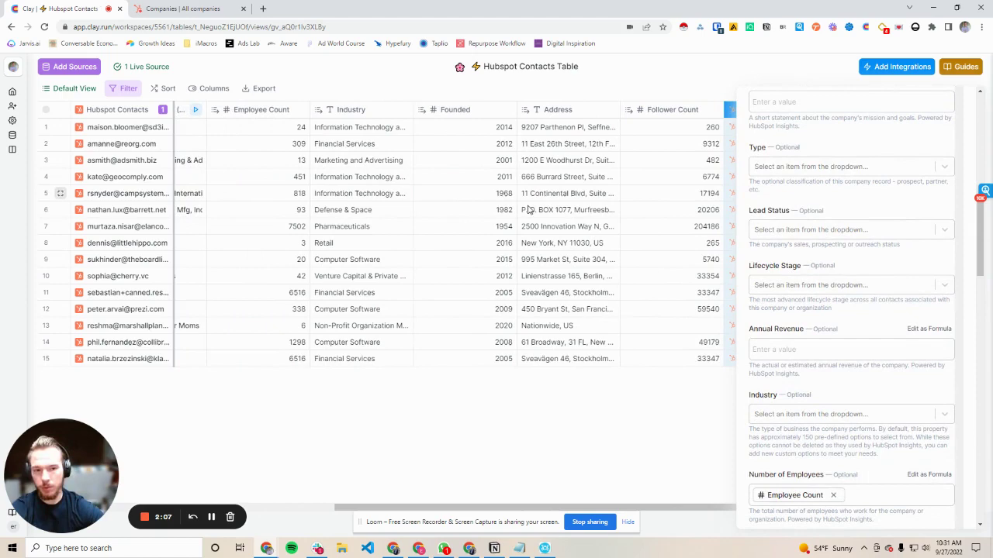
{"action": "scroll", "coordinate": [578, 245], "scroll_direction": "right", "scroll_amount": 3}
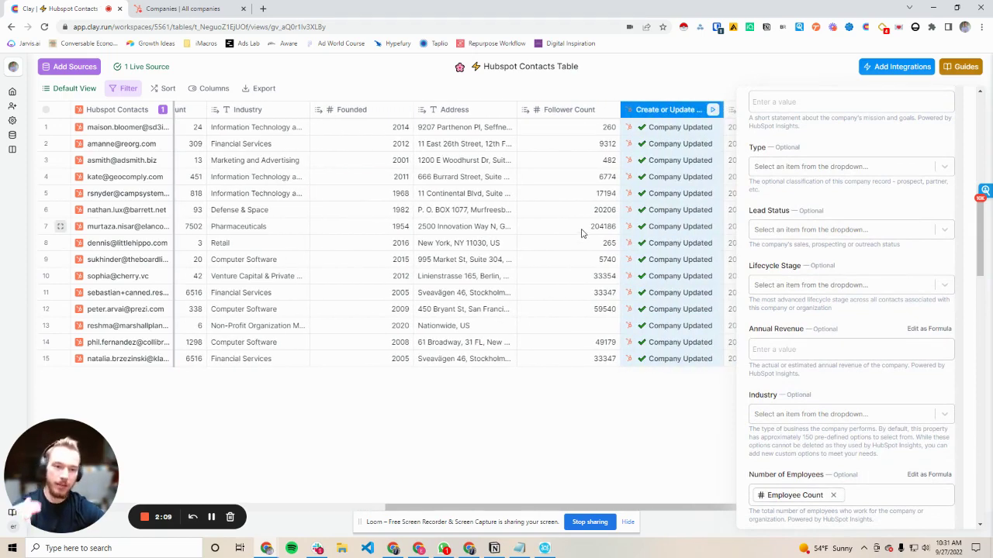
{"action": "scroll", "coordinate": [822, 334], "scroll_direction": "down", "scroll_amount": 5}
{"action": "scroll", "coordinate": [762, 250], "scroll_direction": "up", "scroll_amount": 1}
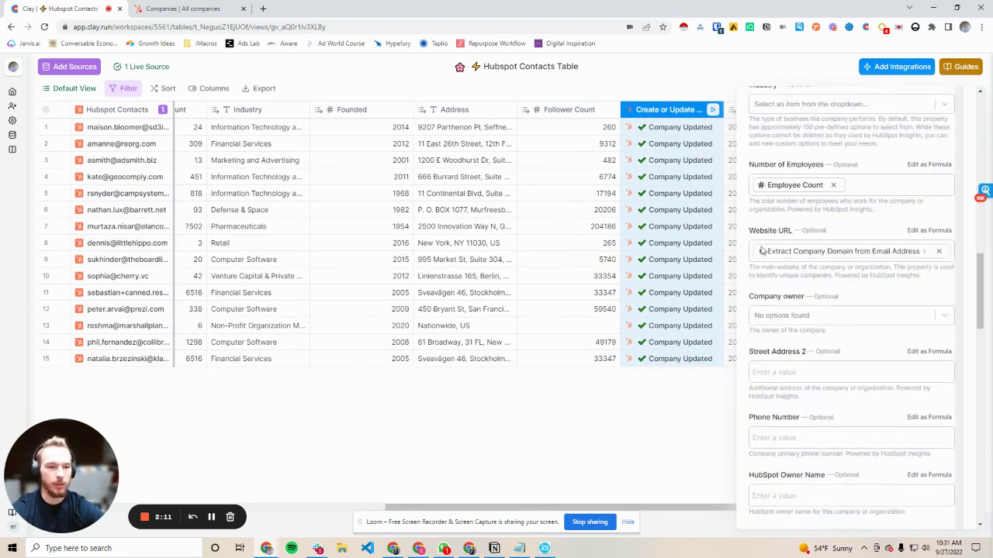
{"action": "scroll", "coordinate": [816, 326], "scroll_direction": "down", "scroll_amount": 5}
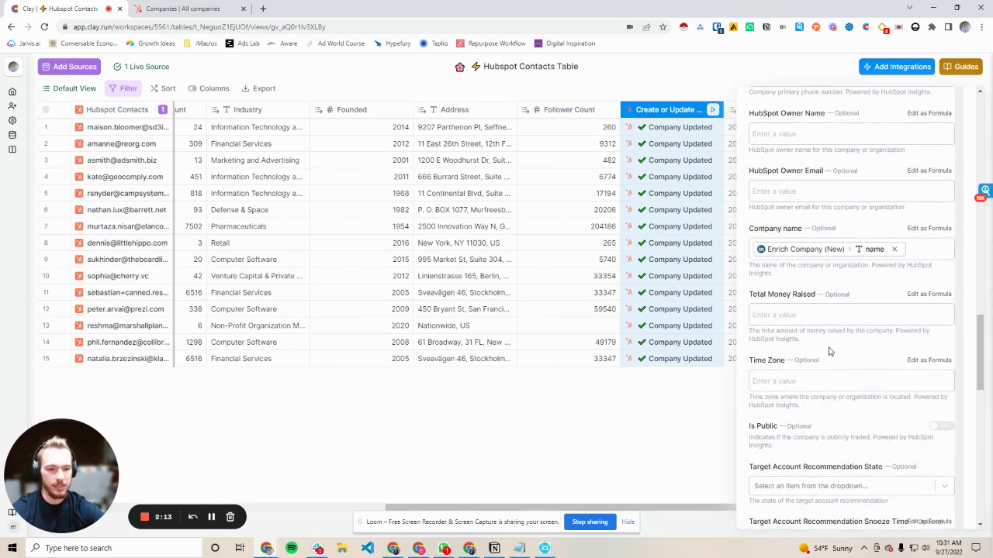
{"action": "scroll", "coordinate": [828, 352], "scroll_direction": "down", "scroll_amount": 4}
{"action": "scroll", "coordinate": [914, 142], "scroll_direction": "up", "scroll_amount": 15}
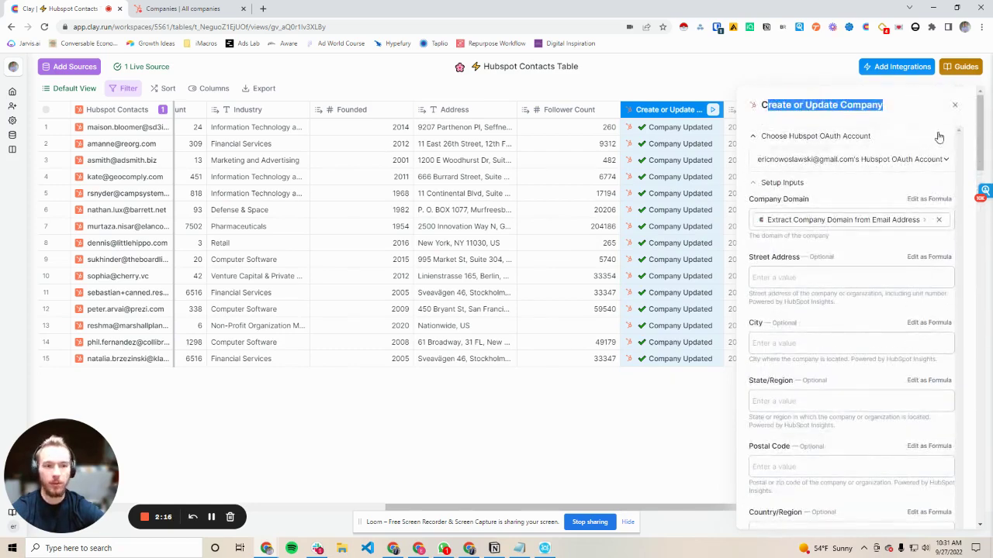
{"action": "left_click", "coordinate": [955, 110]}
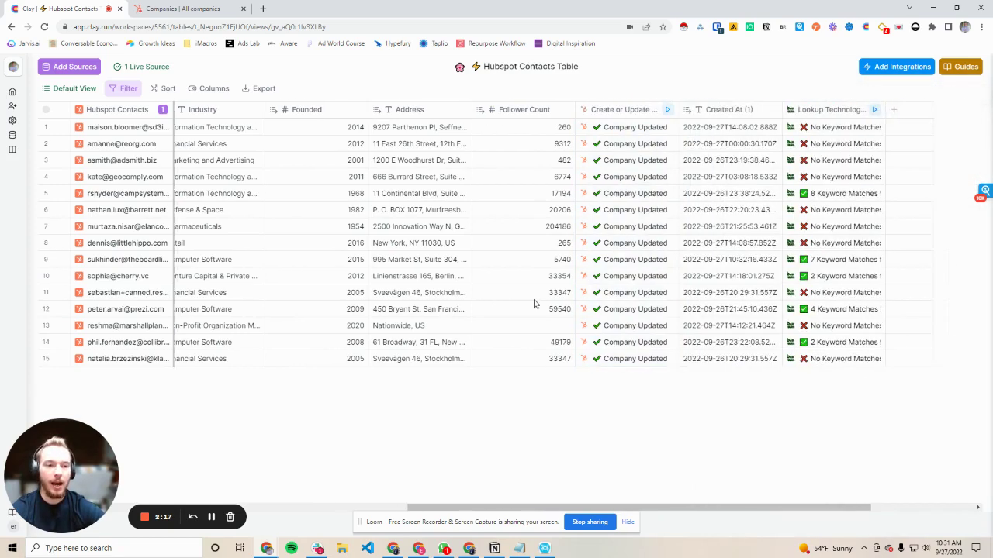
- Review the Lookup Technology Stack column's BuiltWith settings and its Hubspot keyword filter, leaving the settings by saving them
{"action": "scroll", "coordinate": [794, 162], "scroll_direction": "right", "scroll_amount": 5}
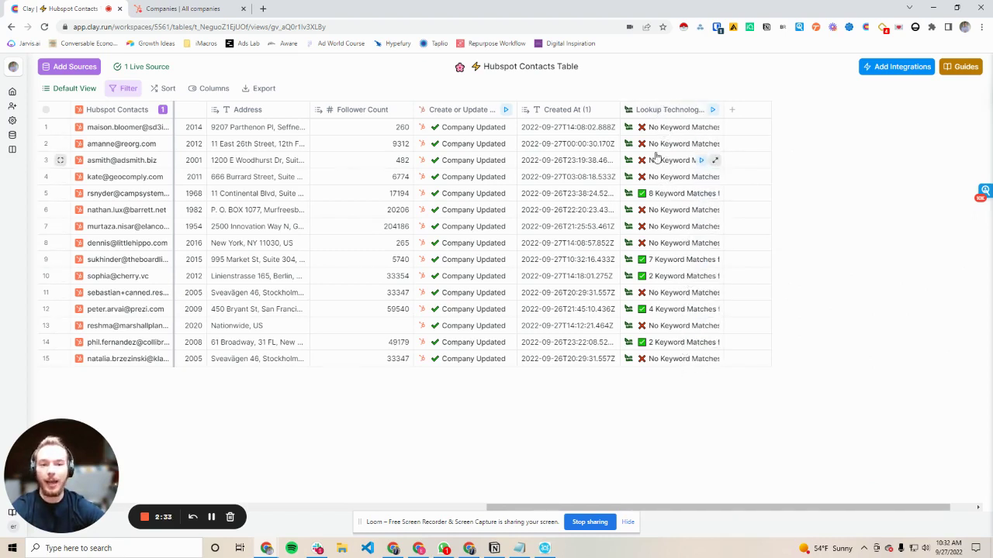
{"action": "left_click", "coordinate": [652, 111]}
{"action": "left_click", "coordinate": [659, 149]}
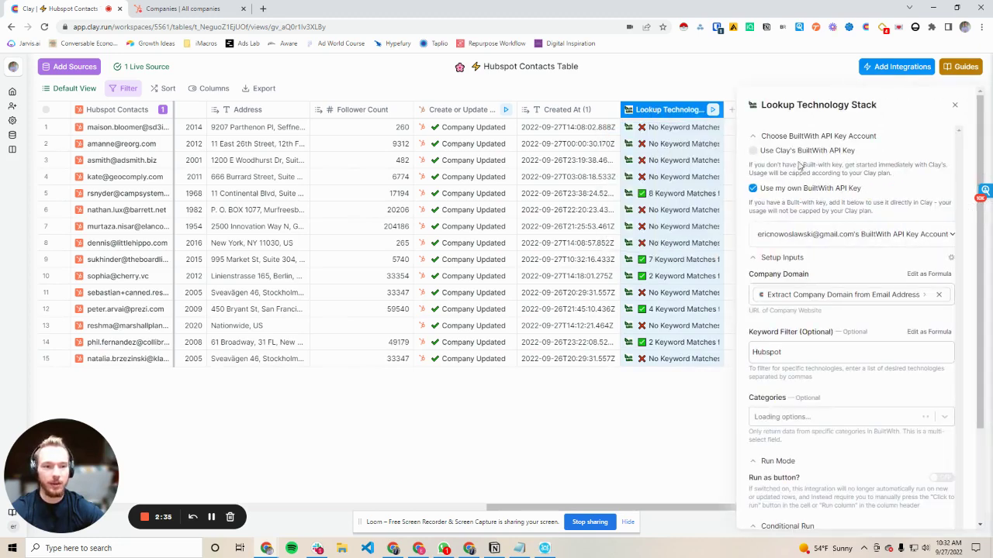
{"action": "scroll", "coordinate": [806, 203], "scroll_direction": "down", "scroll_amount": 2}
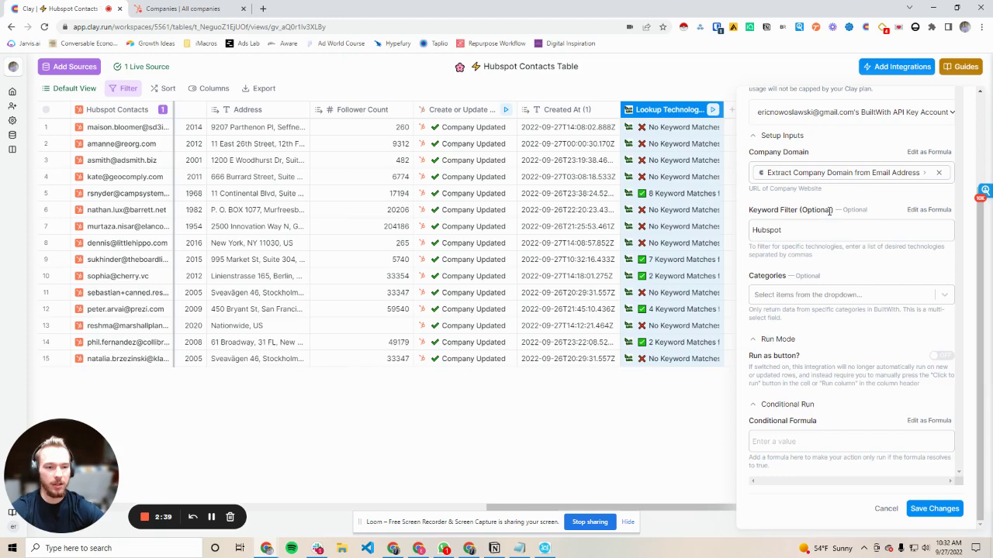
{"action": "left_click_drag", "start_coordinate": [787, 234], "coordinate": [748, 235]}
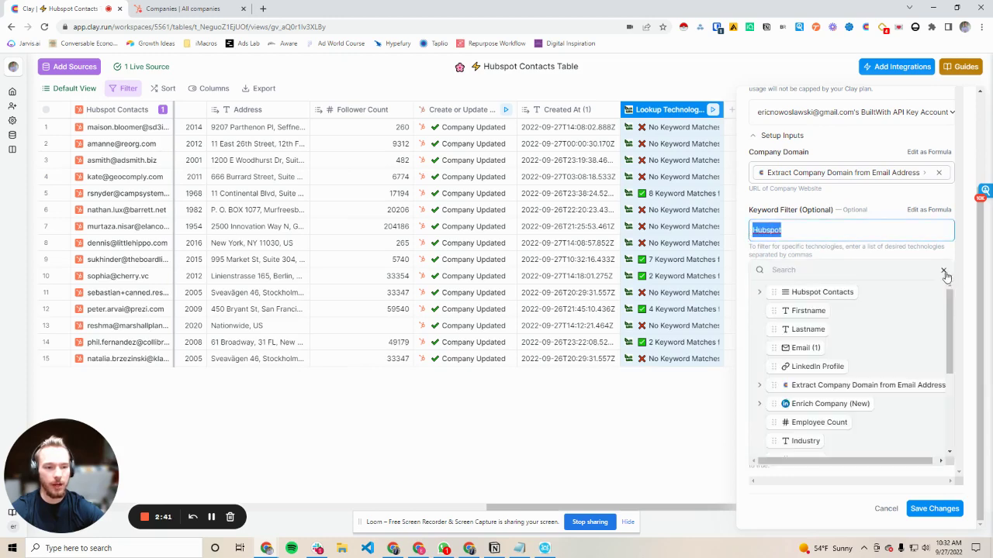
{"action": "left_click", "coordinate": [797, 257]}
{"action": "left_click", "coordinate": [934, 509]}
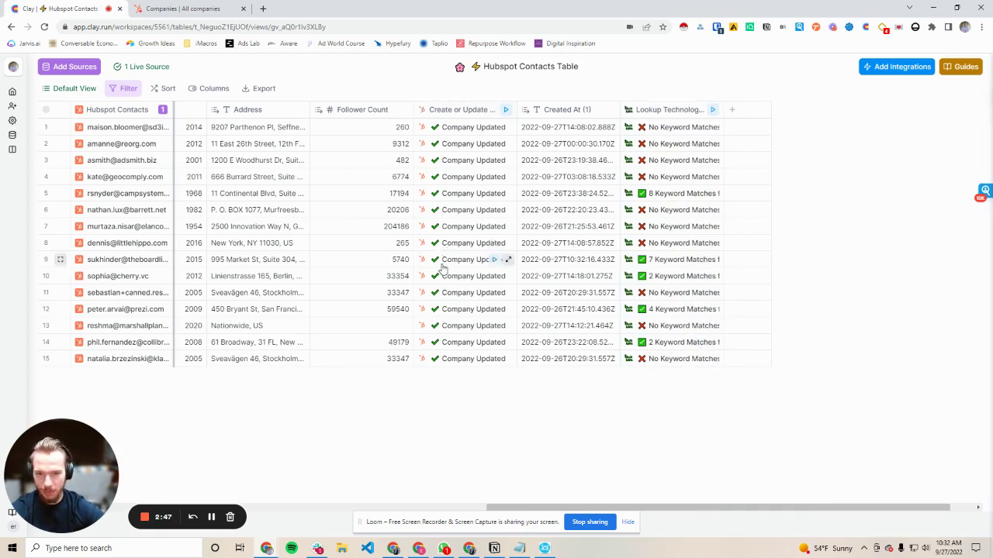
{"action": "scroll", "coordinate": [450, 209], "scroll_direction": "left", "scroll_amount": 3}
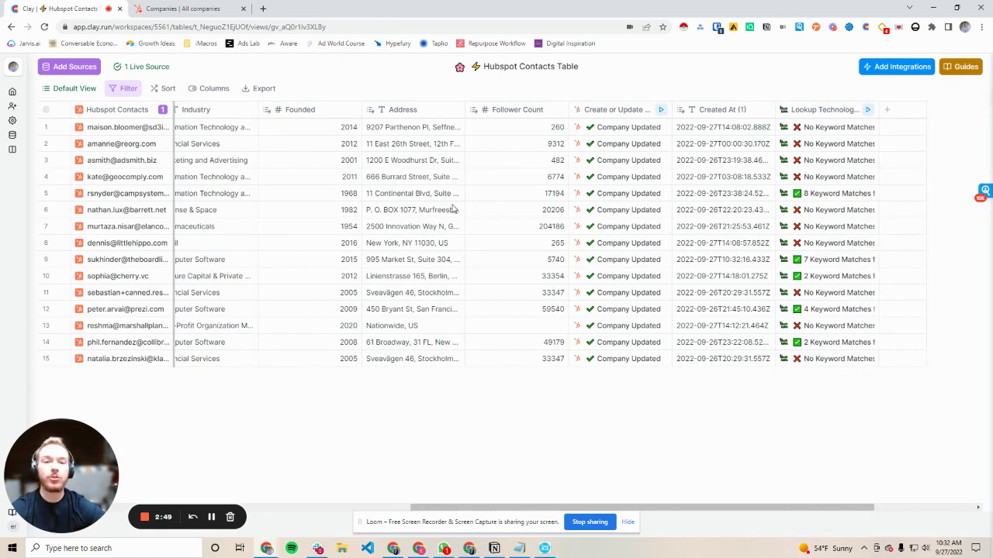
{"action": "scroll", "coordinate": [453, 209], "scroll_direction": "left", "scroll_amount": 3}
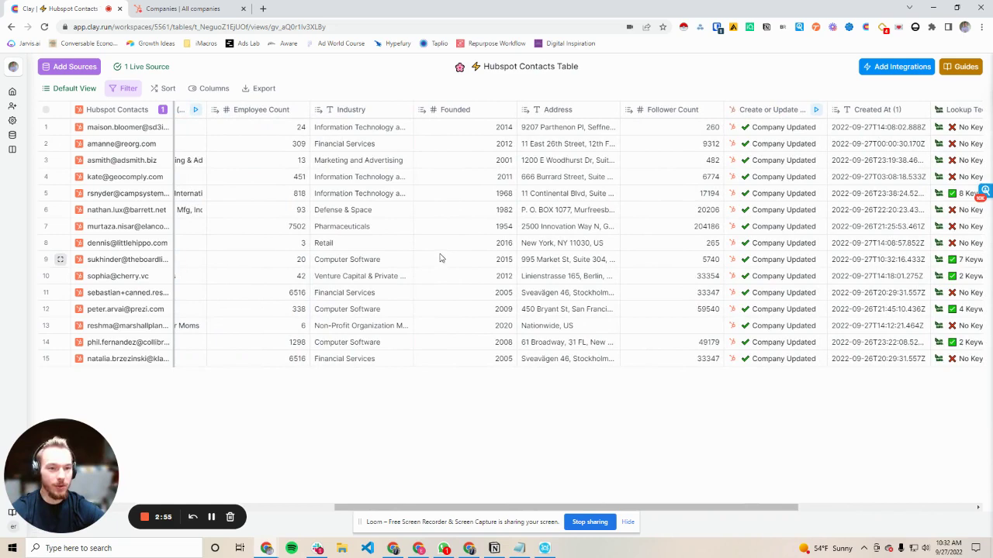
{"action": "scroll", "coordinate": [440, 258], "scroll_direction": "left", "scroll_amount": 3}
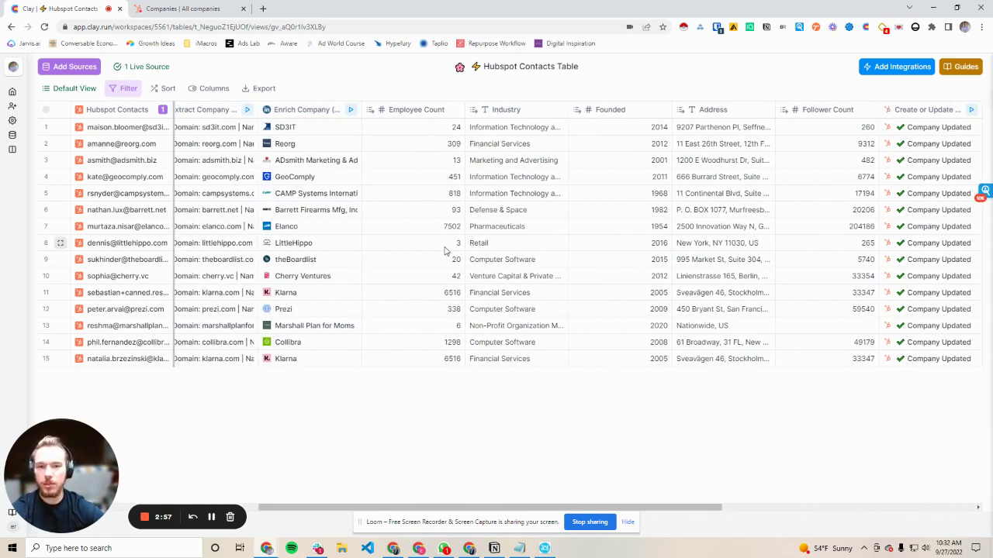